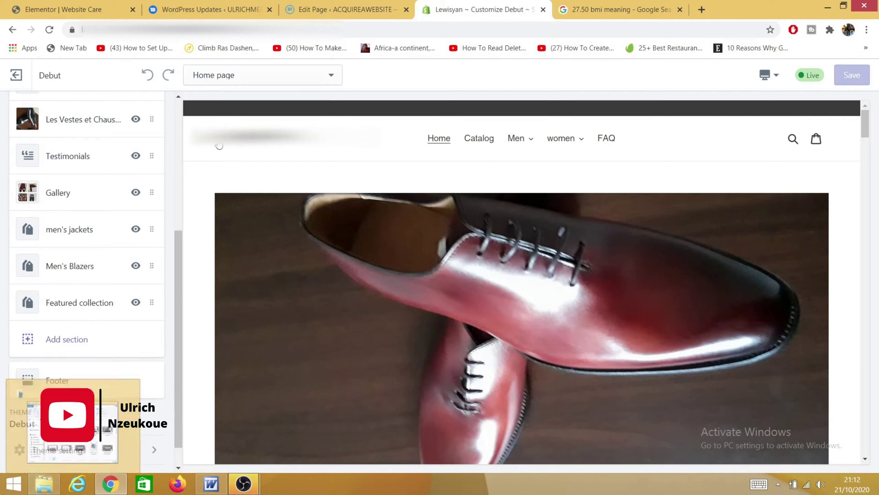
# Scroll the home page preview back up to the top
pyautogui.scroll(-9, 417, 221)
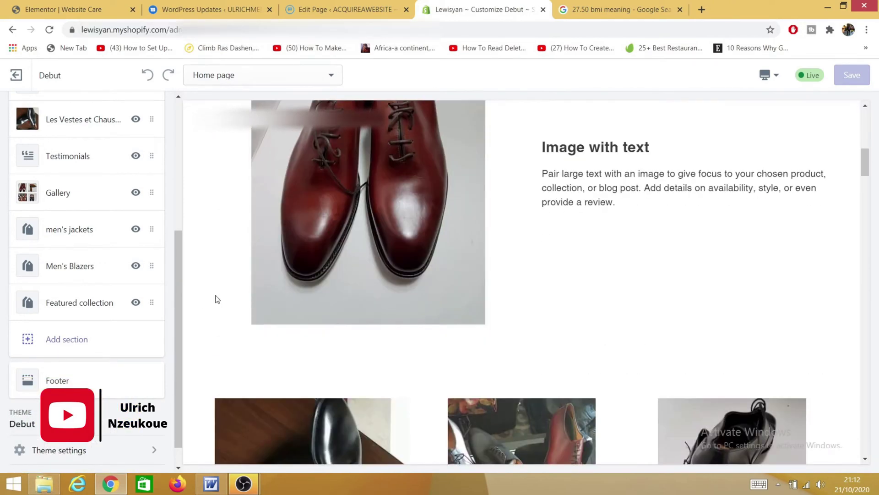
pyautogui.scroll(8, 222, 284)
pyautogui.scroll(1, 222, 285)
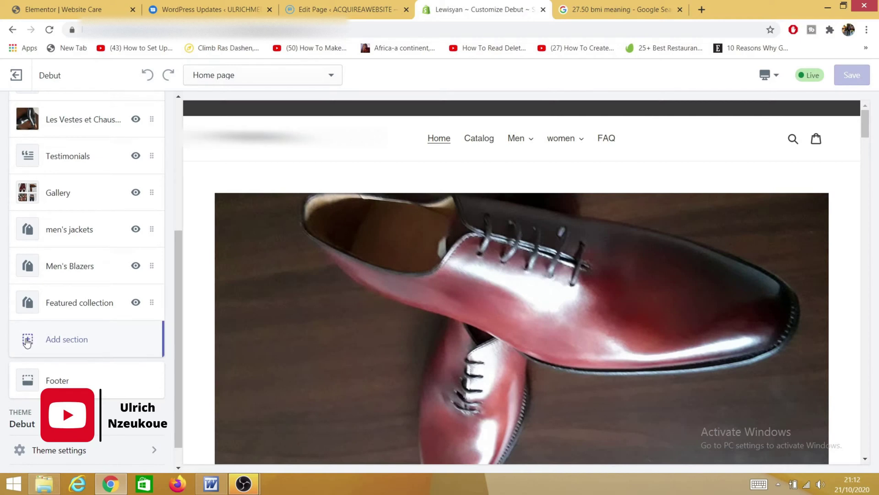
# Add a Featured collection section to the home page from the Add section list
pyautogui.click(60, 343)
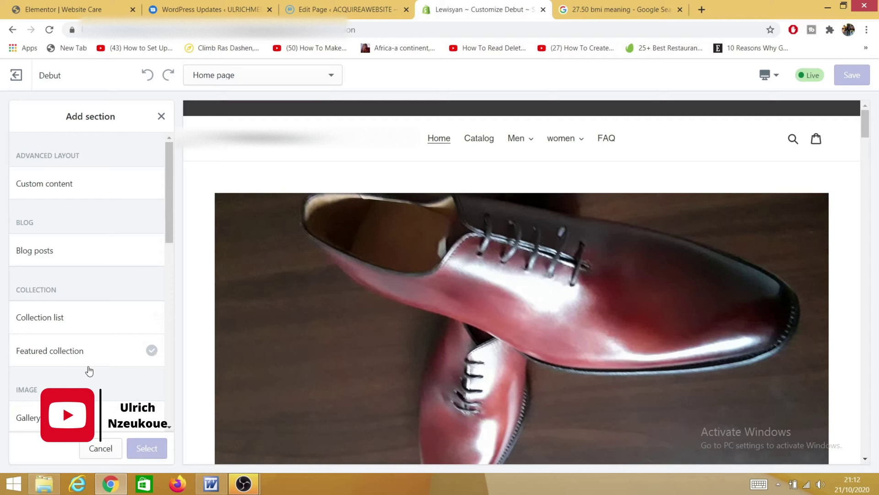
pyautogui.scroll(-4, 51, 256)
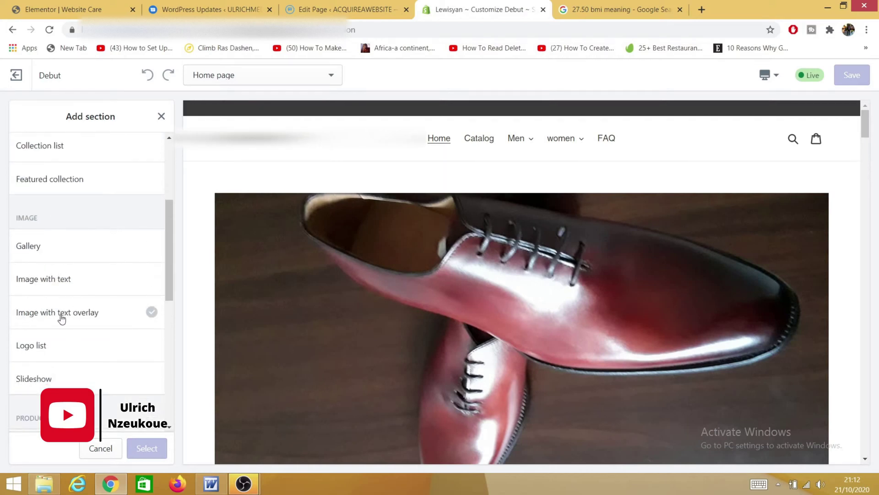
pyautogui.scroll(-4, 49, 334)
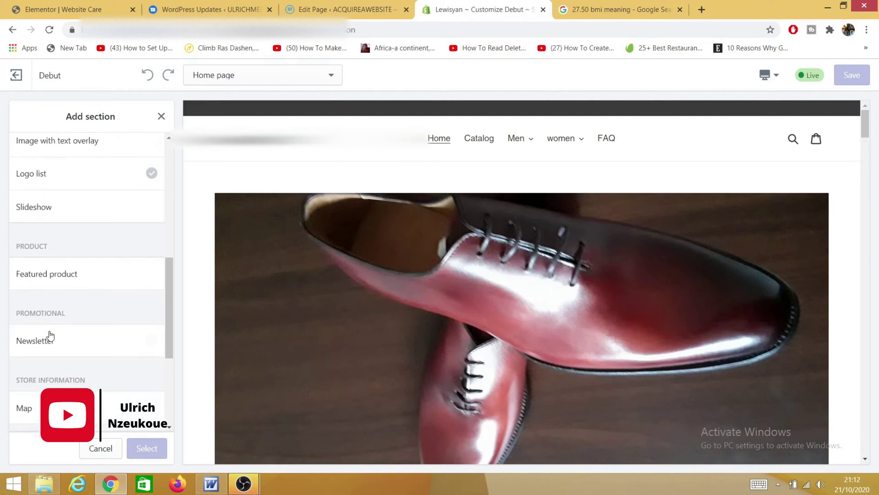
pyautogui.scroll(-3, 80, 288)
pyautogui.scroll(-2, 73, 302)
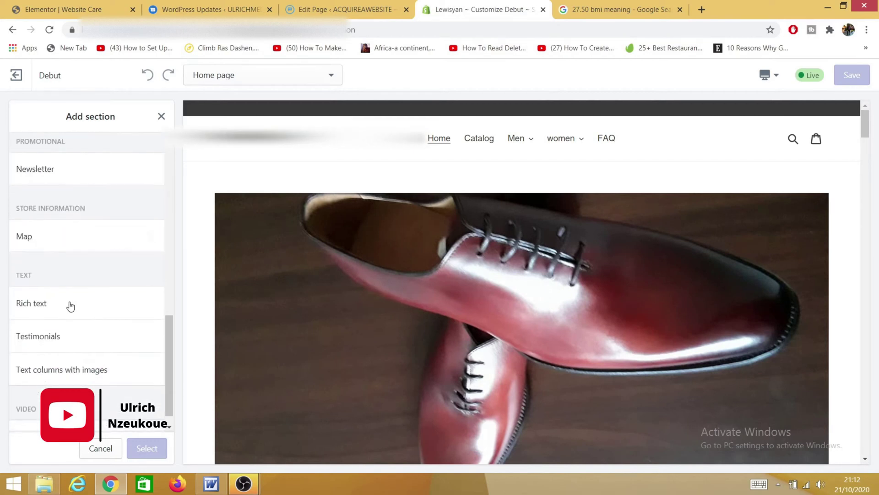
pyautogui.scroll(6, 60, 329)
pyautogui.scroll(5, 62, 326)
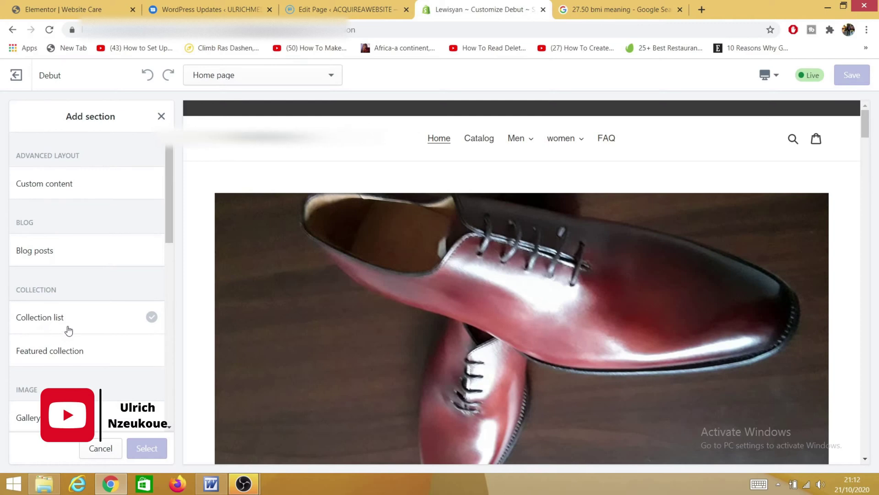
pyautogui.click(49, 352)
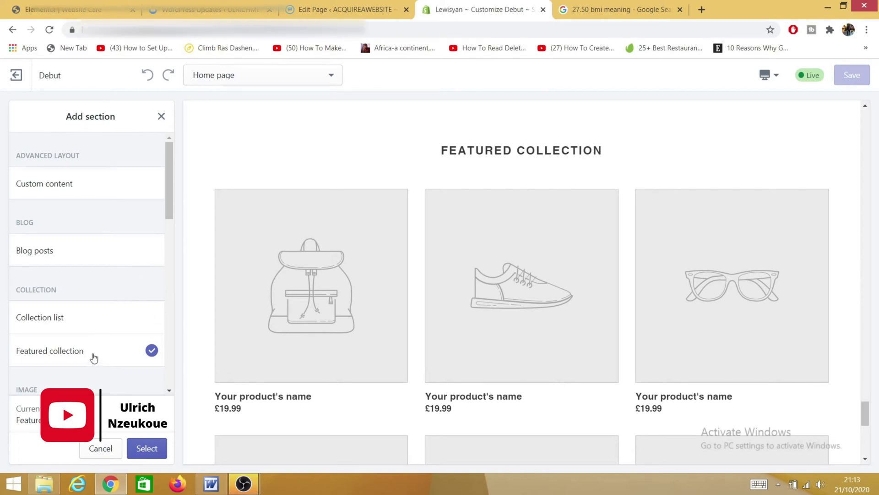
pyautogui.scroll(-1, 93, 352)
pyautogui.scroll(-2, 106, 340)
pyautogui.scroll(2, 105, 335)
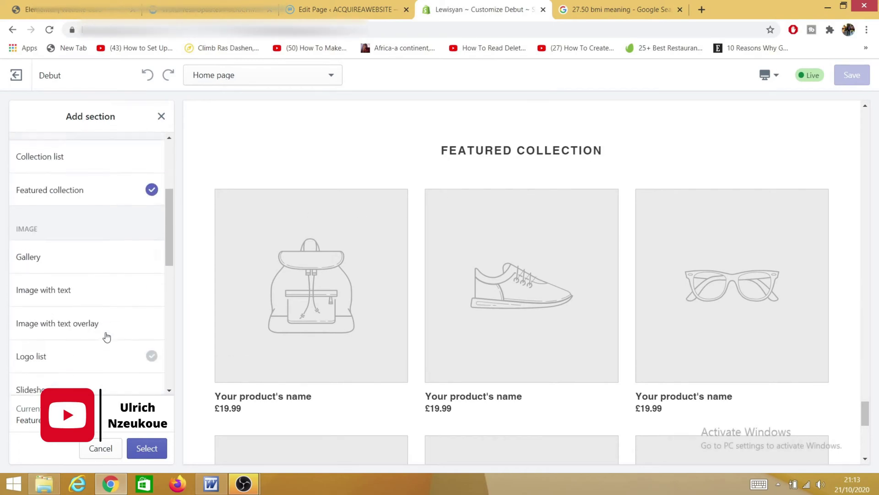
pyautogui.click(147, 449)
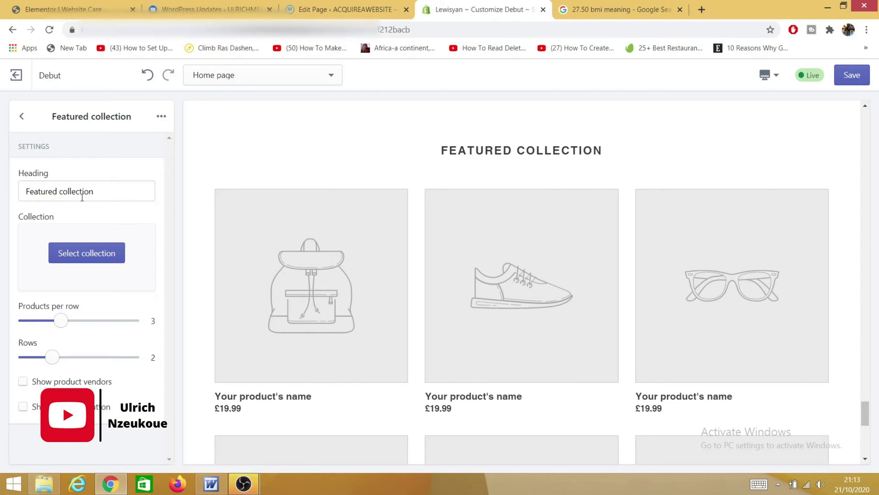
# Replace the 'Featured collection' heading with 'Men Bazers'
pyautogui.click(103, 191)
pyautogui.press('BackSpace')
pyautogui.press('BackSpace')
pyautogui.press('BackSpace')
pyautogui.press('BackSpace')
pyautogui.press('BackSpace')
pyautogui.press('BackSpace')
pyautogui.press('BackSpace')
pyautogui.press('BackSpace')
pyautogui.press('BackSpace')
pyautogui.press('BackSpace')
pyautogui.press('BackSpace')
pyautogui.press('BackSpace')
pyautogui.press('BackSpace')
pyautogui.press('BackSpace')
pyautogui.press('BackSpace')
pyautogui.press('BackSpace')
pyautogui.press('BackSpace')
pyautogui.press('BackSpace')
pyautogui.press('BackSpace')
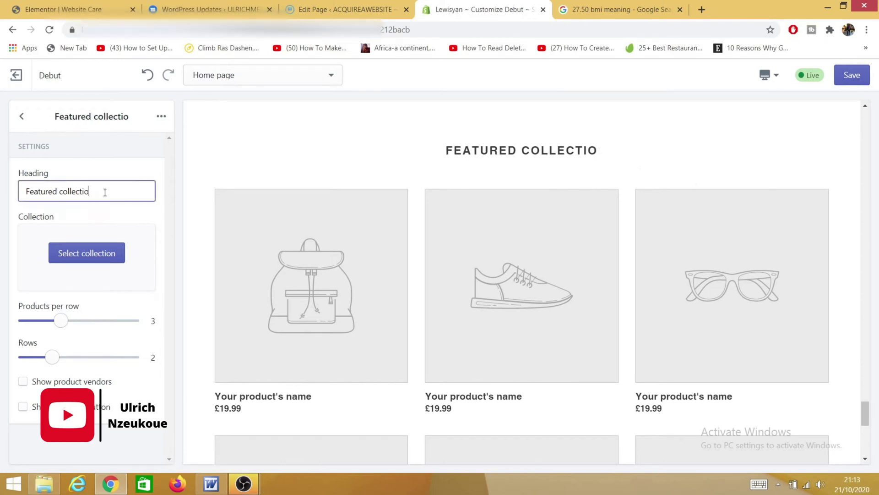
pyautogui.click(61, 192)
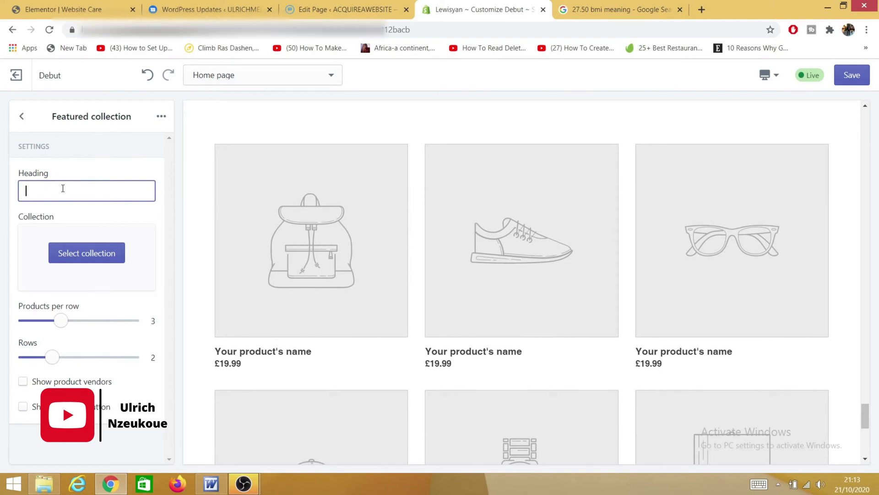
pyautogui.write('m')
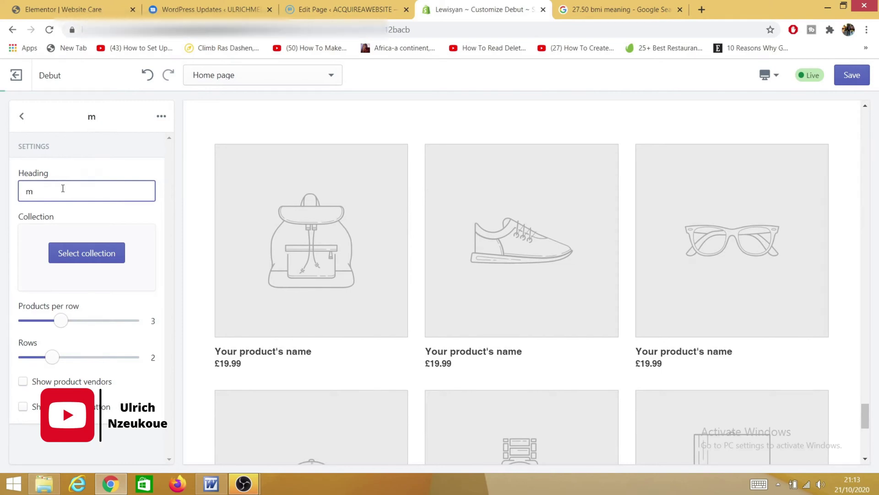
pyautogui.write('en')
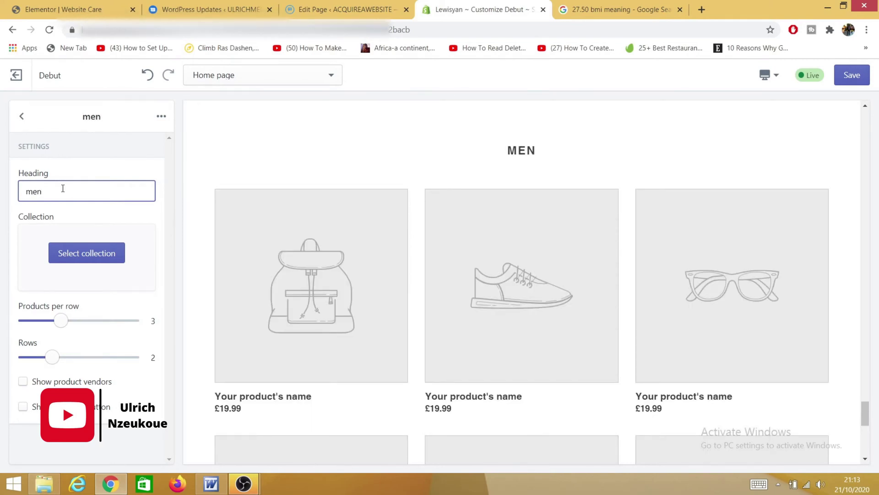
pyautogui.press('BackSpace')
pyautogui.press('BackSpace')
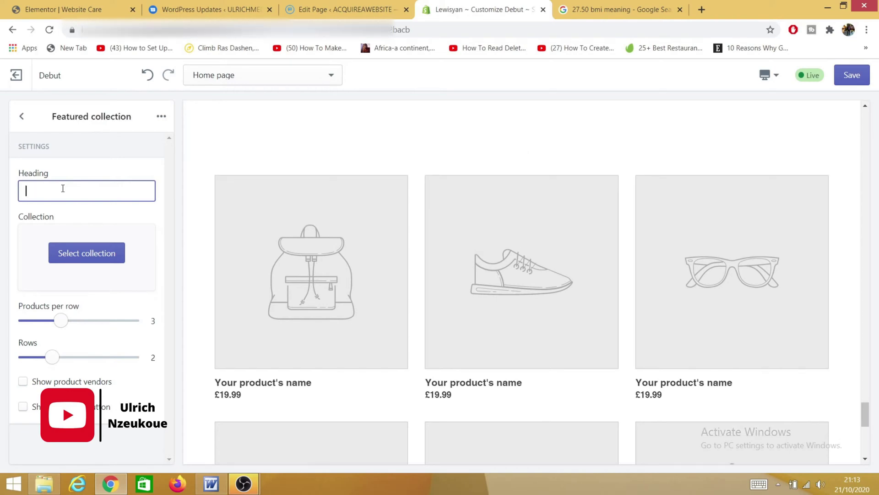
pyautogui.write('Men B')
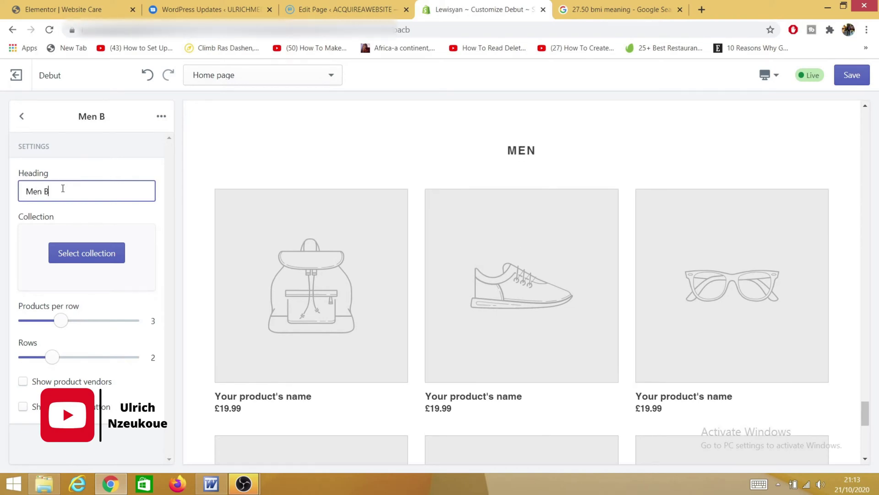
pyautogui.write('a')
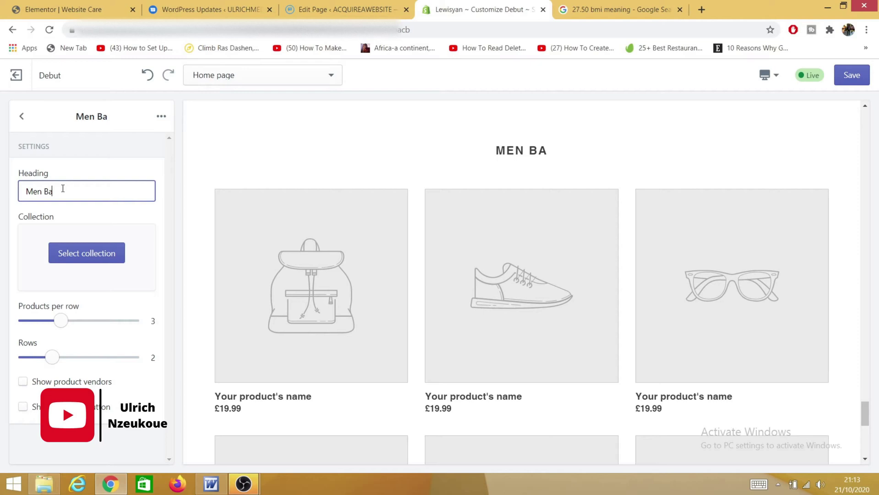
pyautogui.write('zers')
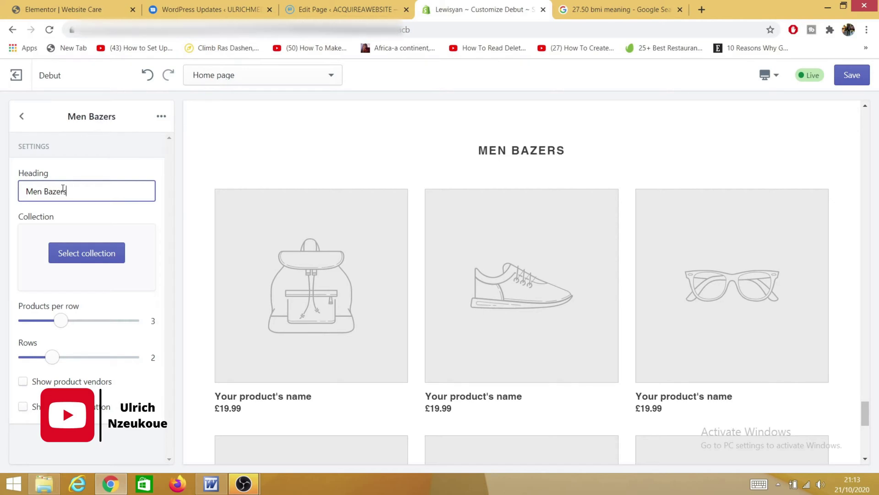
# Pick the Men's Jackets collection for the Men Bazers section
pyautogui.click(81, 255)
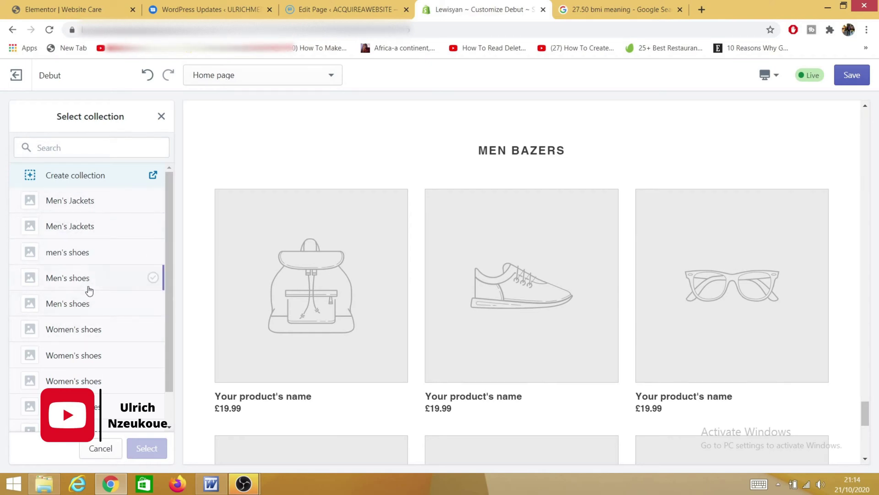
pyautogui.scroll(-1, 90, 297)
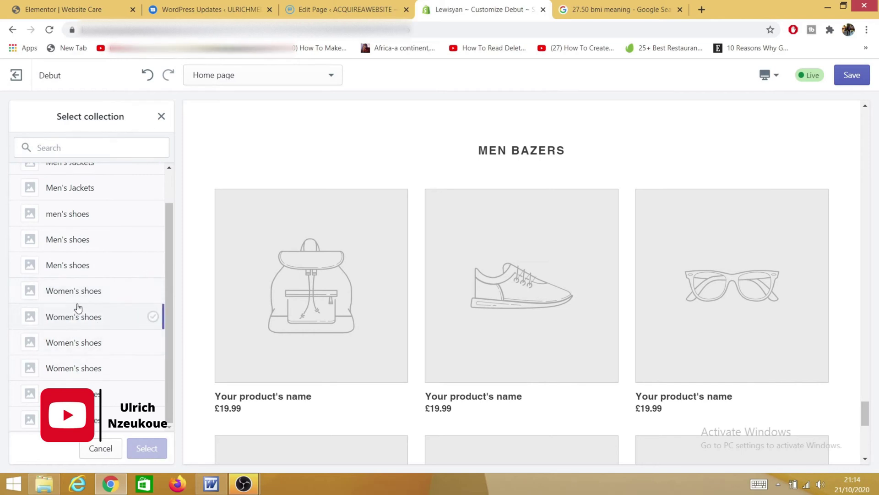
pyautogui.scroll(1, 82, 300)
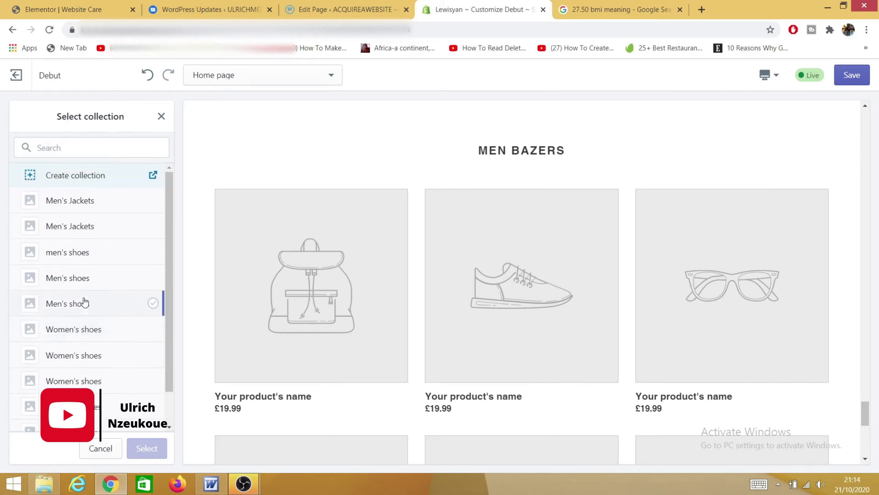
pyautogui.click(60, 205)
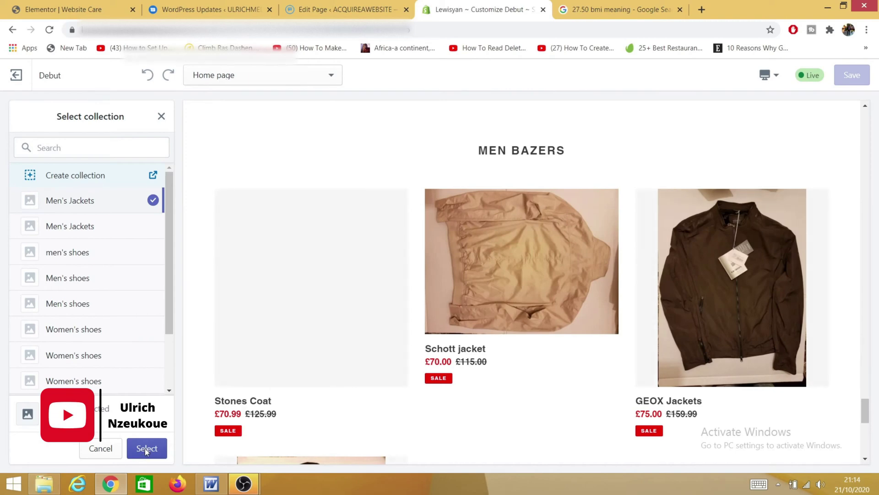
# Confirm Men's Jackets as the section's collection and review the product grid
pyautogui.click(146, 449)
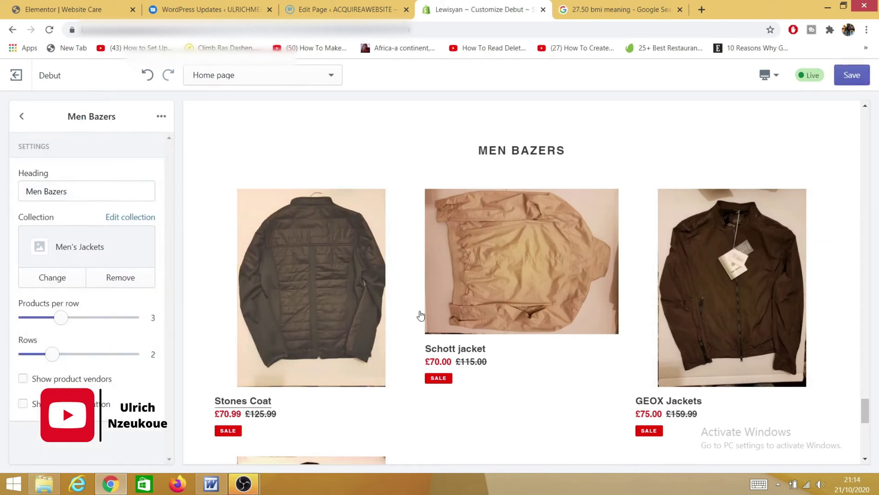
pyautogui.scroll(-4, 494, 293)
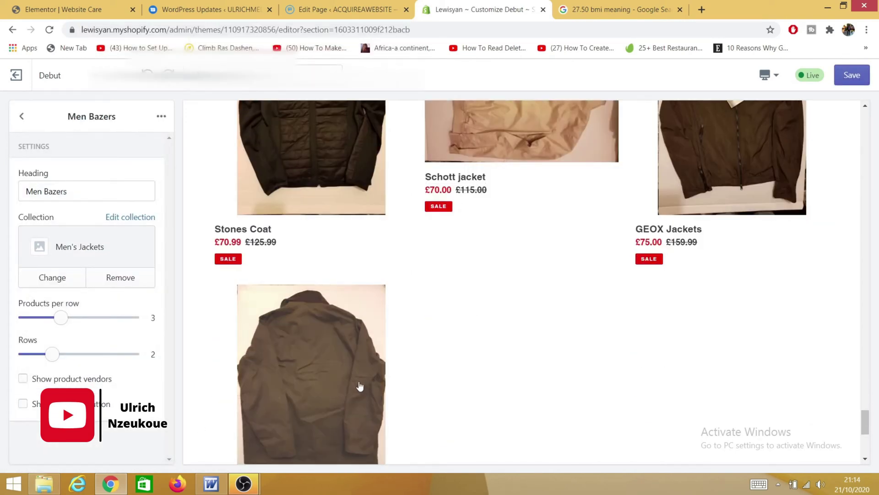
pyautogui.scroll(5, 352, 357)
pyautogui.scroll(4, 595, 356)
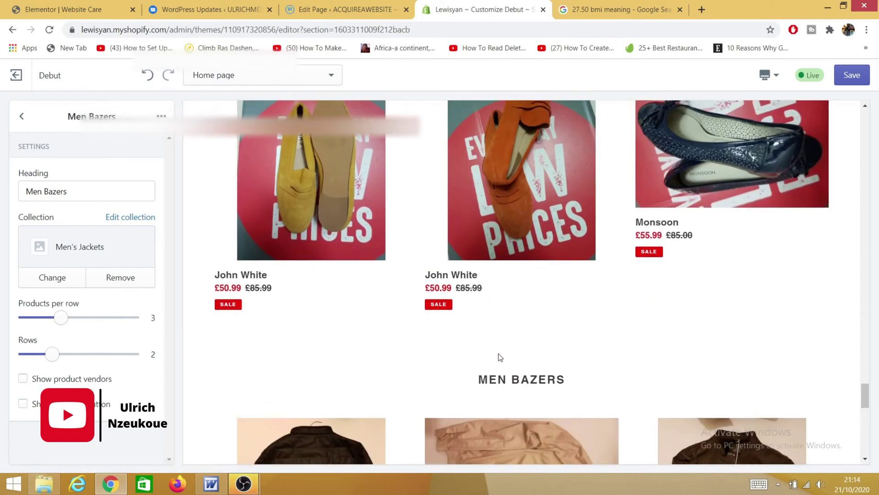
pyautogui.scroll(-5, 504, 355)
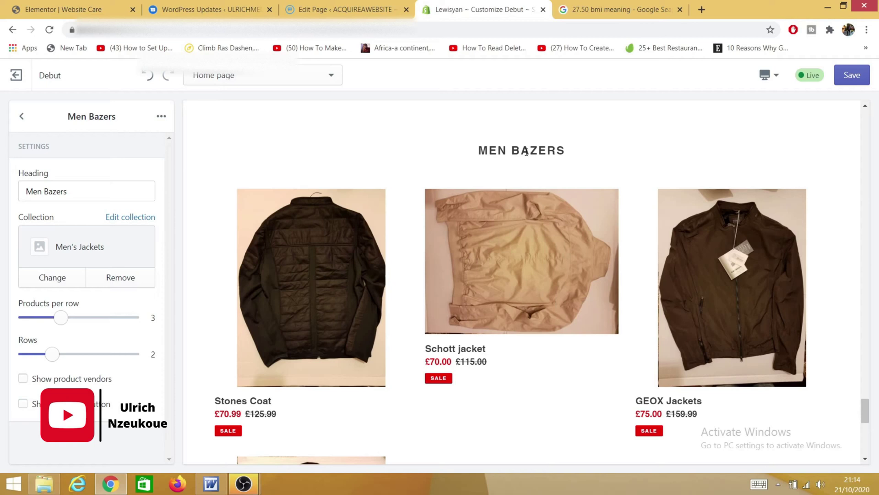
# Correct the heading to 'Men Blazers' and save the theme changes
pyautogui.click(51, 193)
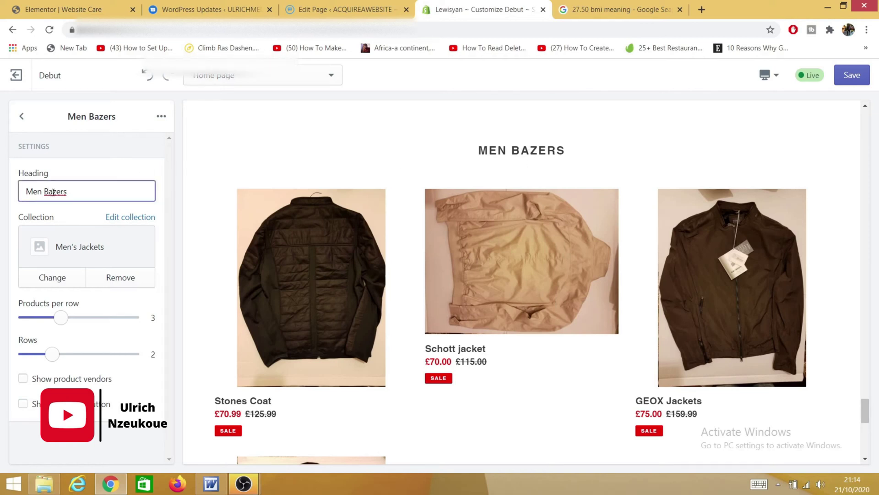
pyautogui.write('l')
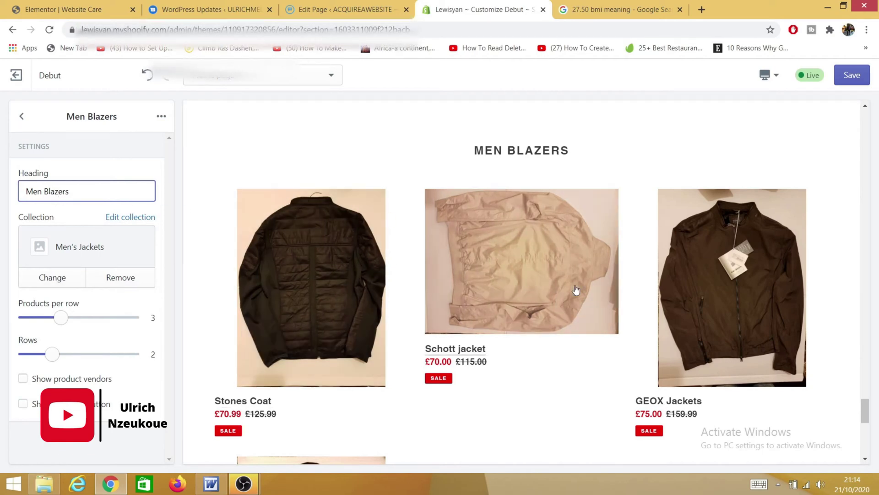
pyautogui.scroll(-10, 363, 277)
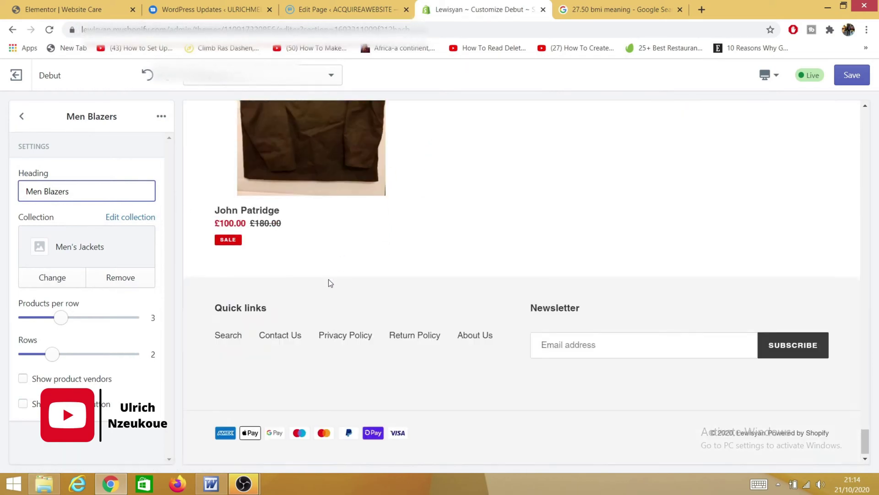
pyautogui.scroll(3, 777, 288)
pyautogui.scroll(1, 777, 289)
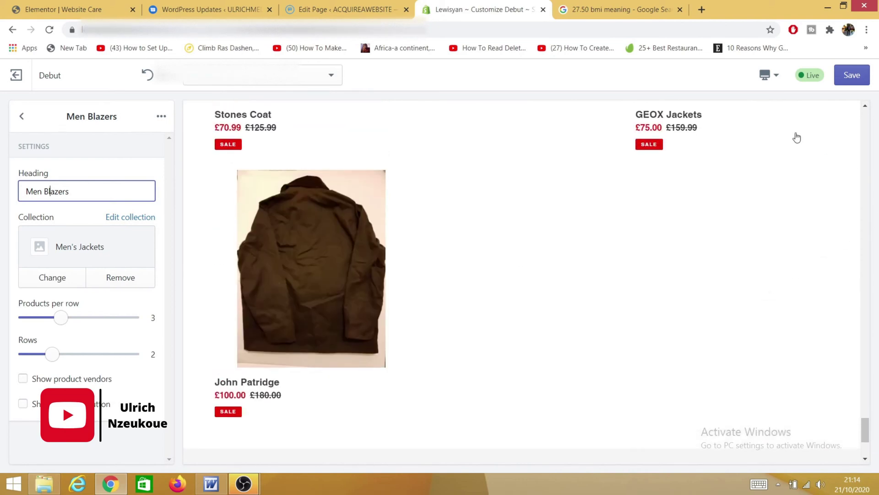
pyautogui.click(857, 77)
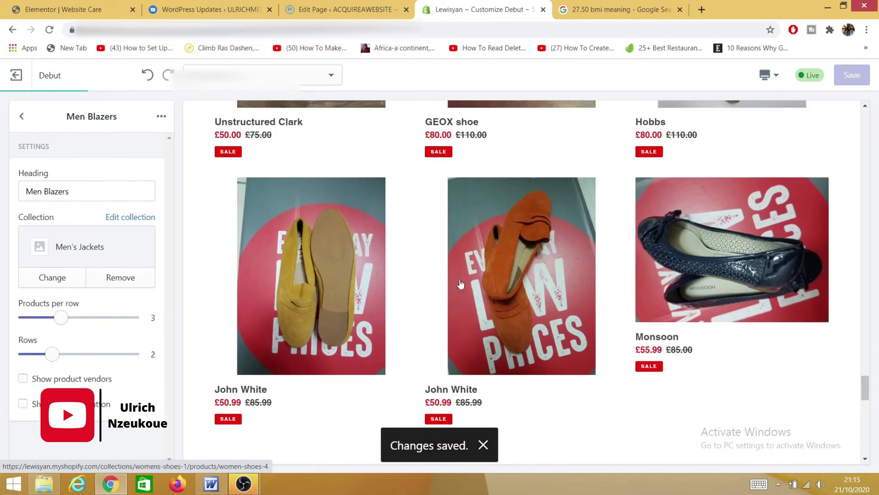
pyautogui.scroll(-9, 483, 287)
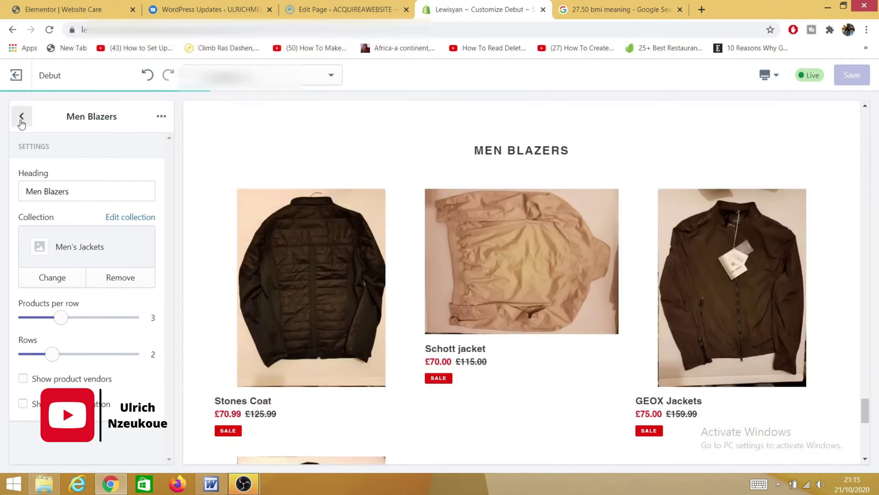
# Return to the sections list and scroll the preview to the placeholder MEN'S JACKETS section
pyautogui.click(22, 116)
pyautogui.scroll(10, 208, 189)
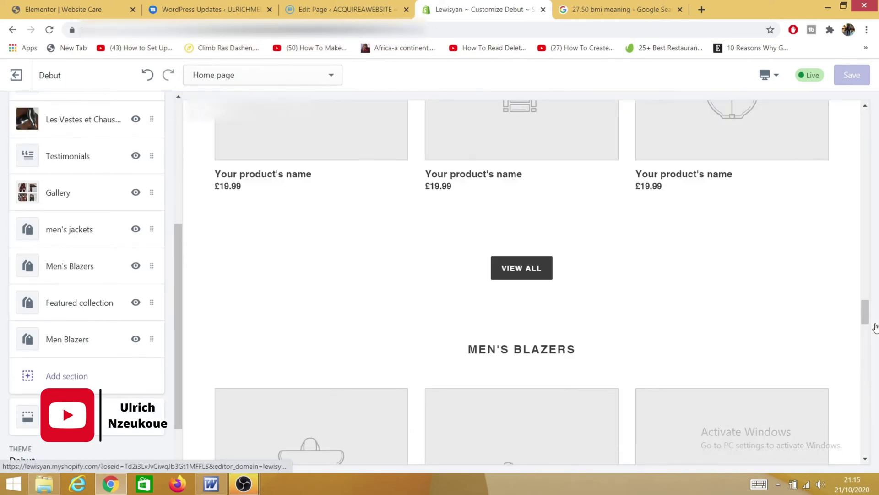
pyautogui.moveTo(866, 320); pyautogui.dragTo(849, 100)
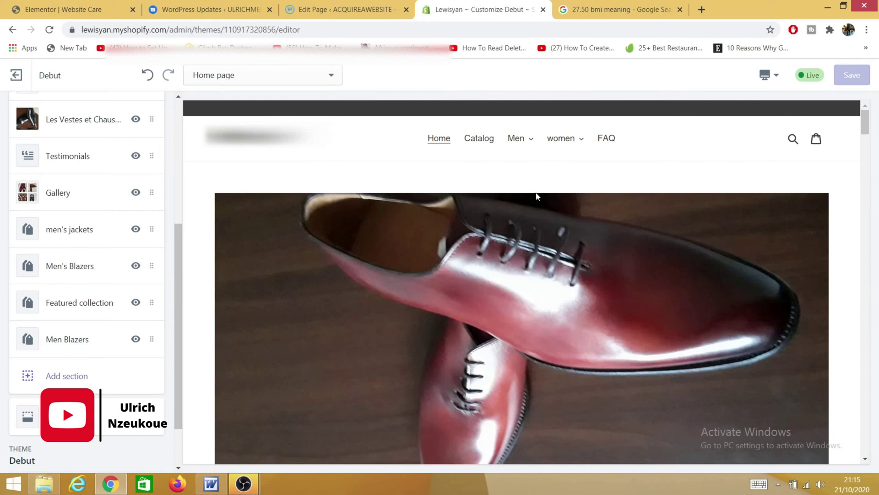
pyautogui.scroll(-2, 710, 198)
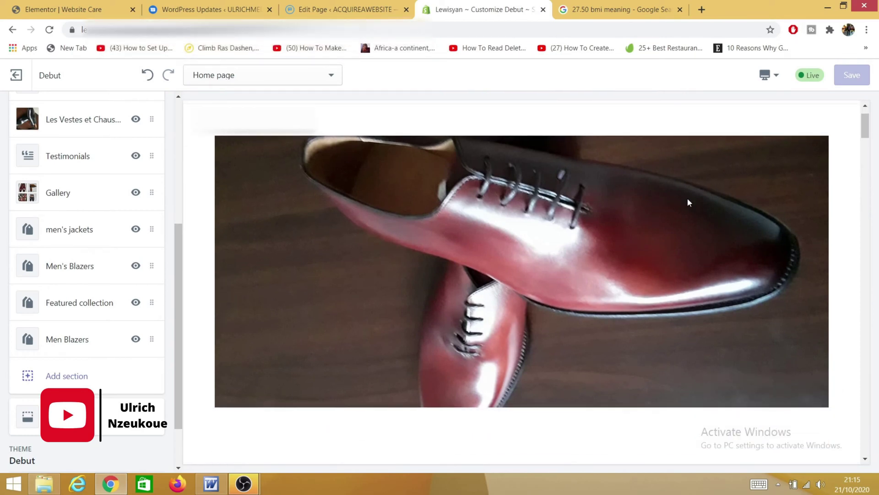
pyautogui.moveTo(865, 127); pyautogui.dragTo(859, 288)
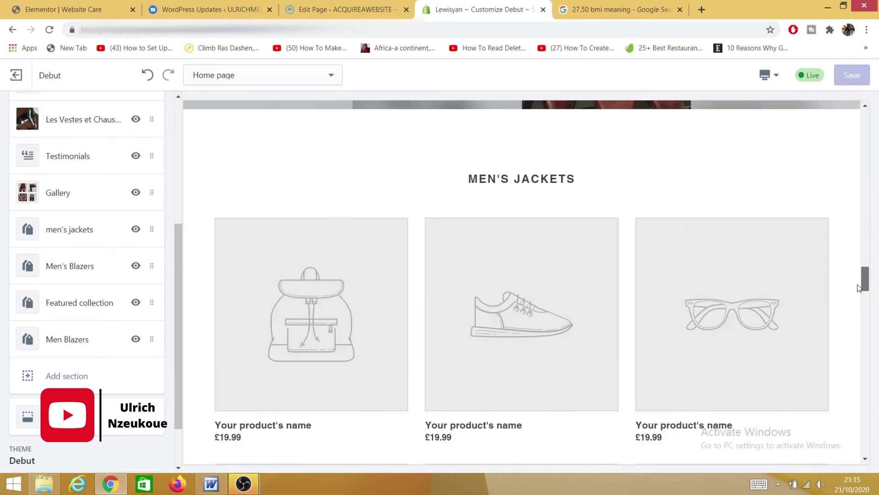
pyautogui.scroll(-8, 517, 236)
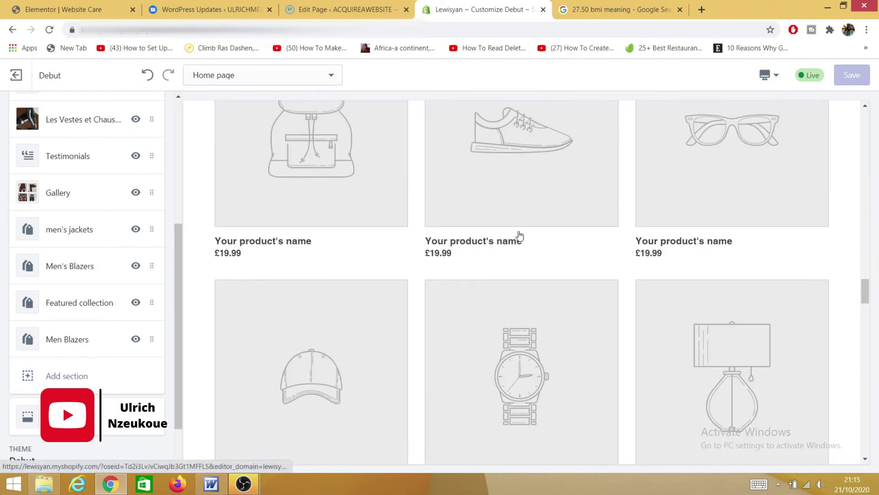
pyautogui.scroll(4, 525, 253)
pyautogui.scroll(4, 524, 253)
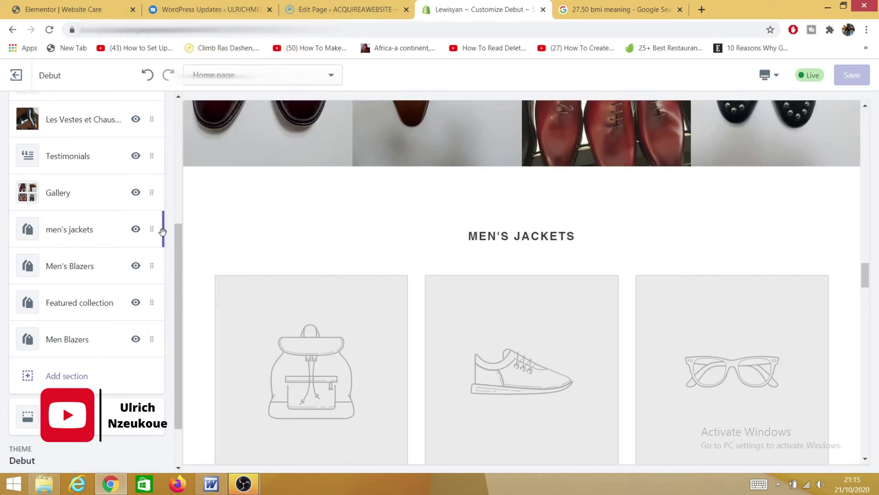
# Remove the placeholder MEN'S JACKETS section from the home page and save
pyautogui.click(47, 231)
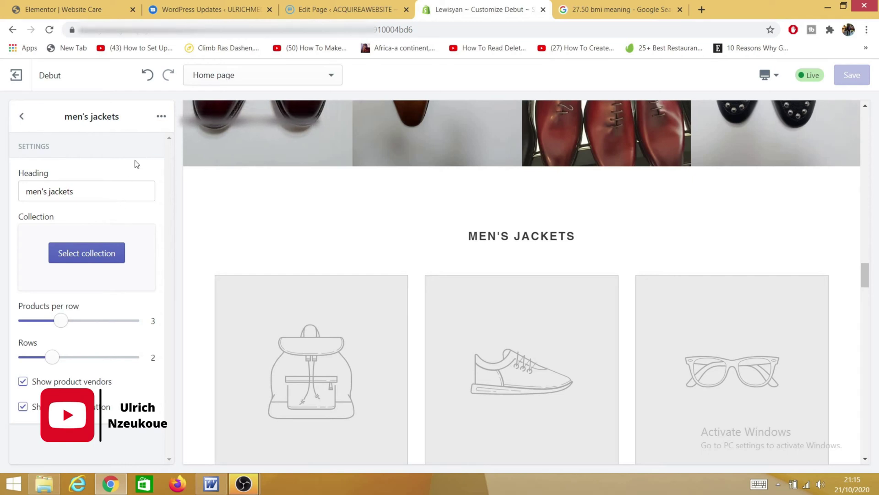
pyautogui.click(162, 118)
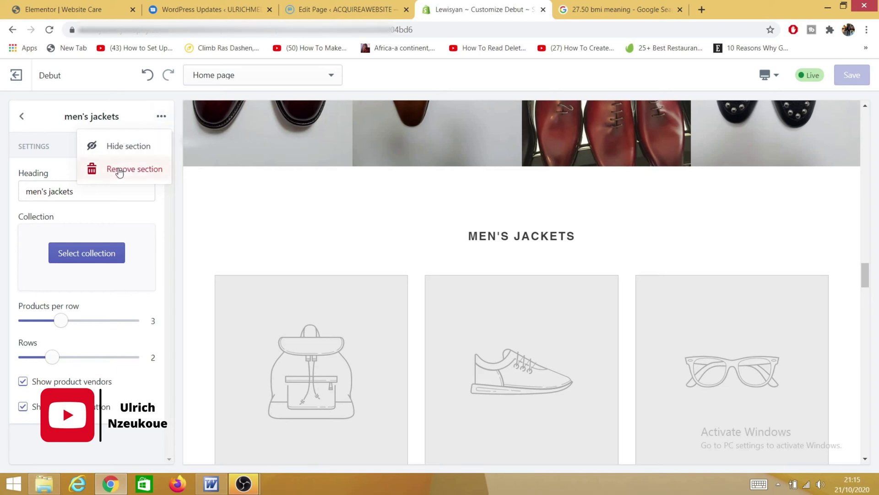
pyautogui.click(133, 169)
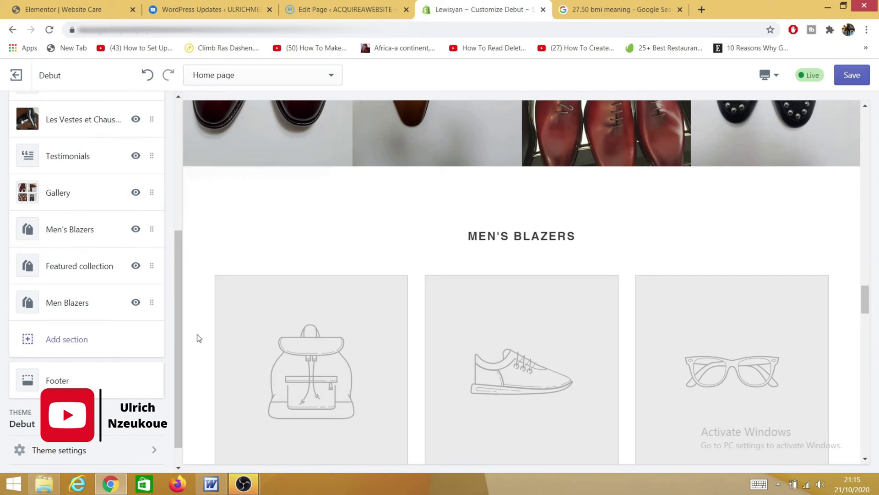
pyautogui.scroll(-5, 464, 238)
pyautogui.scroll(5, 463, 242)
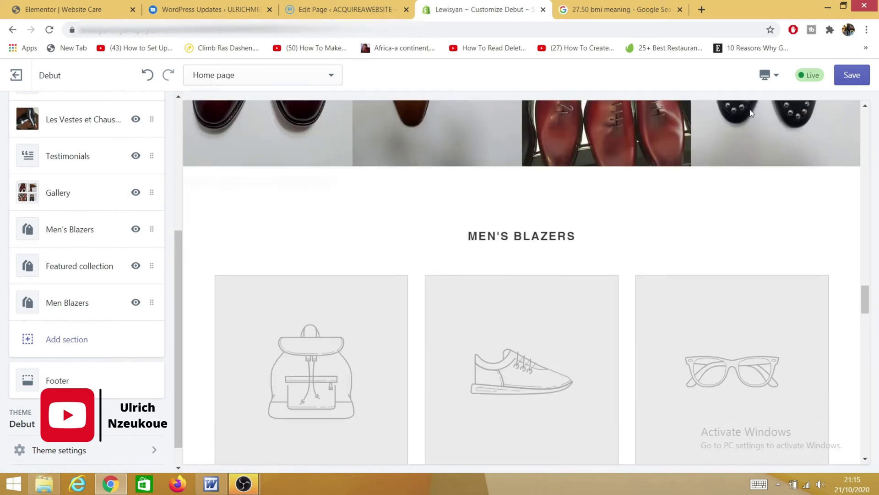
pyautogui.click(853, 81)
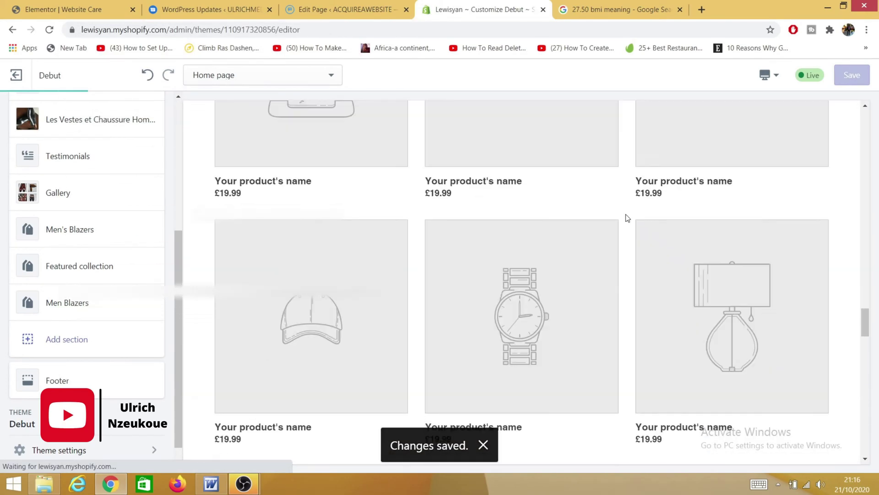
pyautogui.scroll(-20, 627, 218)
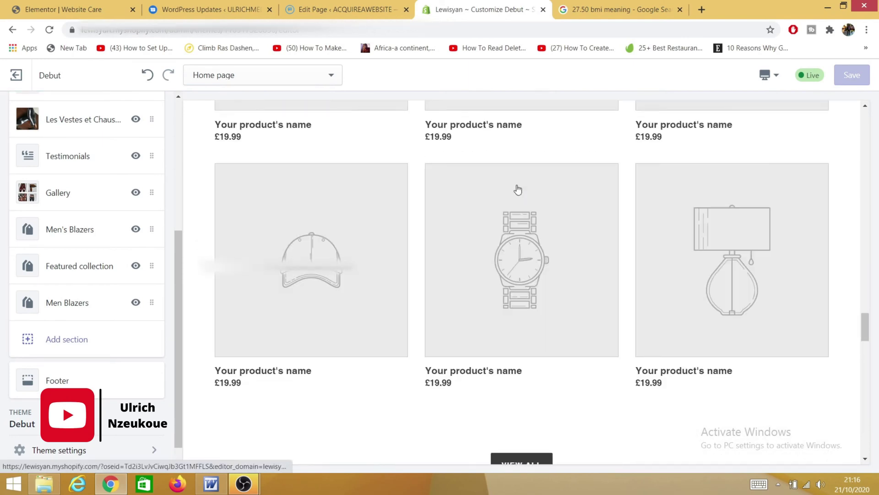
pyautogui.scroll(10, 517, 190)
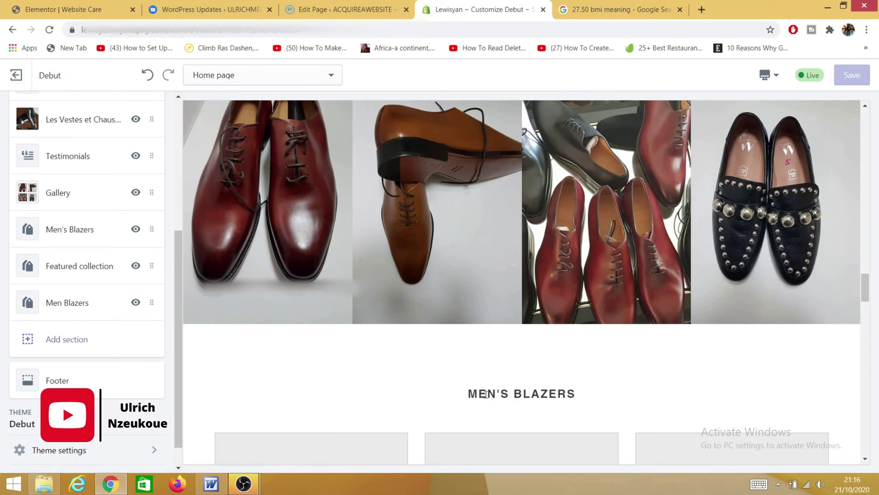
pyautogui.scroll(-4, 567, 389)
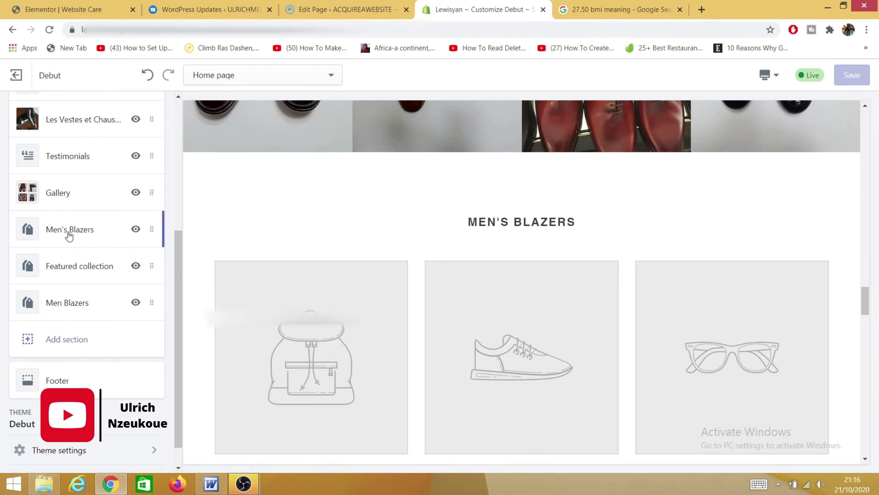
pyautogui.click(69, 233)
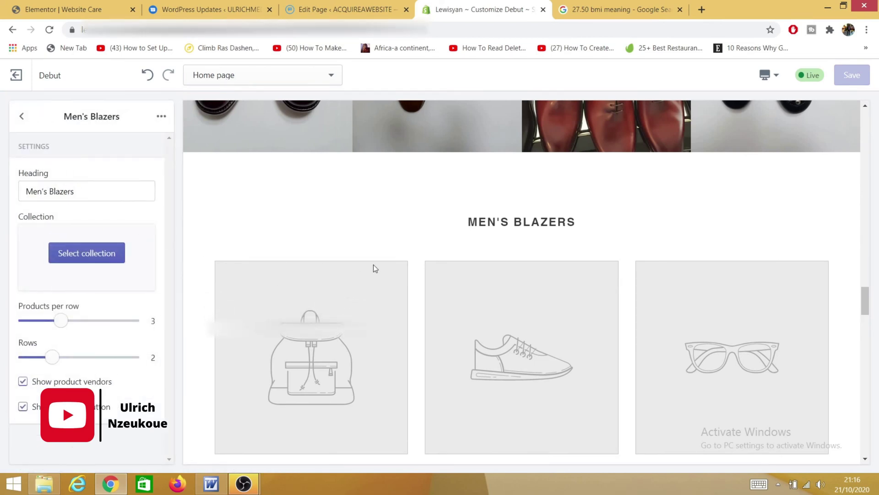
pyautogui.scroll(-15, 454, 275)
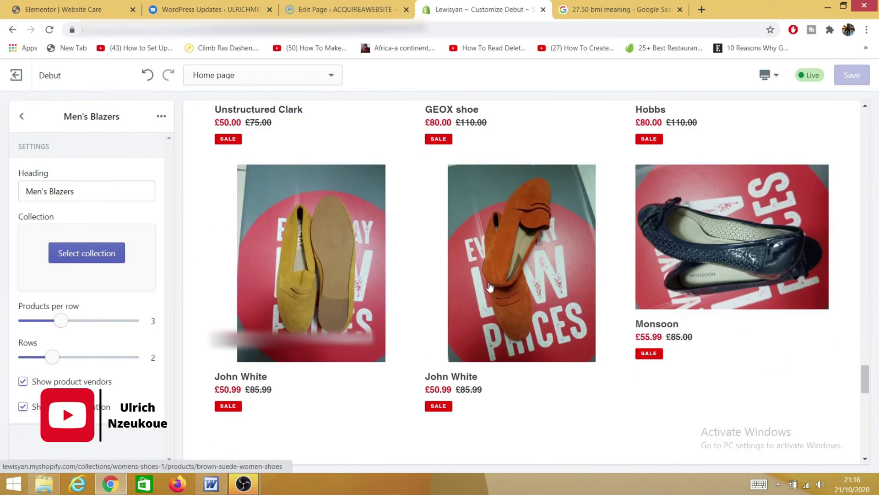
pyautogui.scroll(-10, 489, 287)
pyautogui.scroll(7, 481, 251)
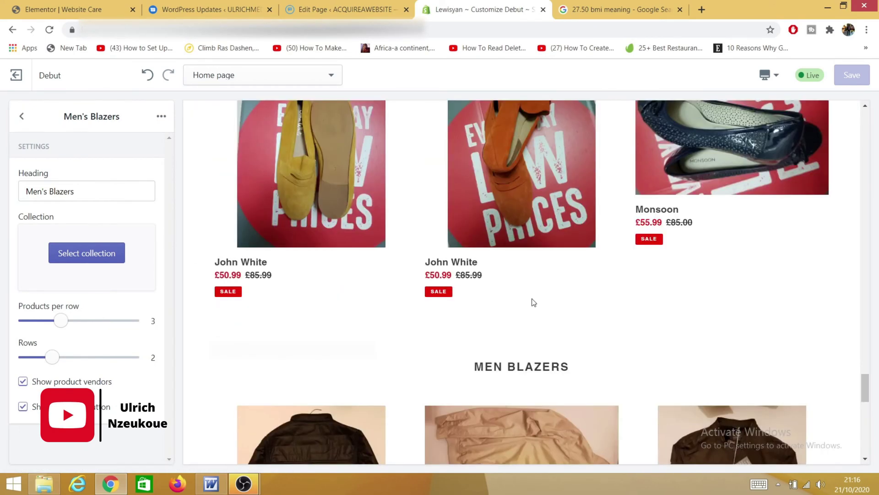
pyautogui.scroll(5, 476, 300)
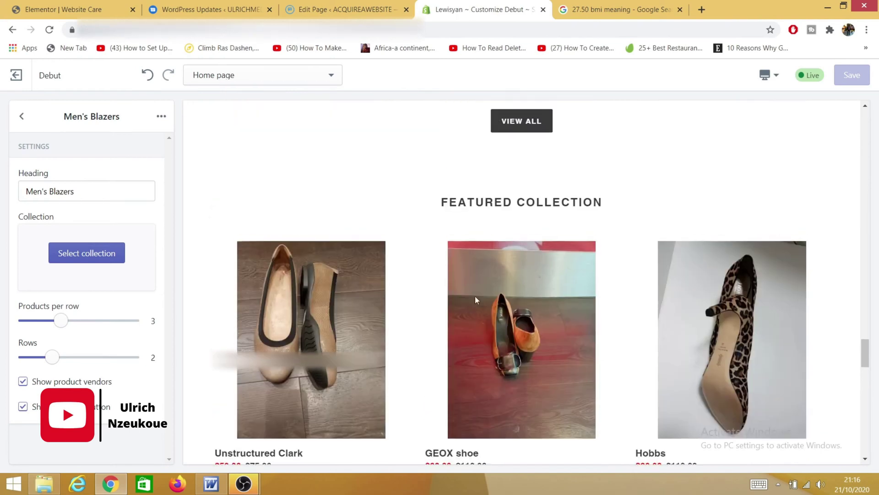
pyautogui.scroll(15, 483, 275)
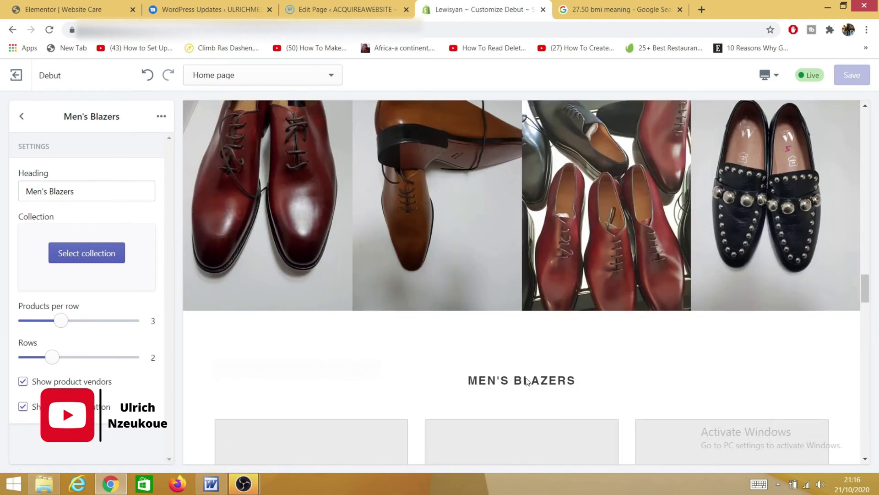
pyautogui.scroll(-2, 526, 380)
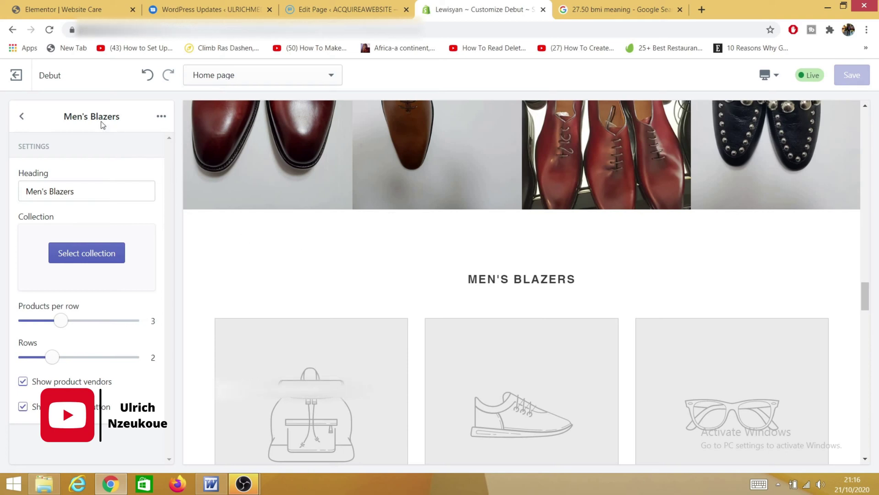
pyautogui.click(21, 116)
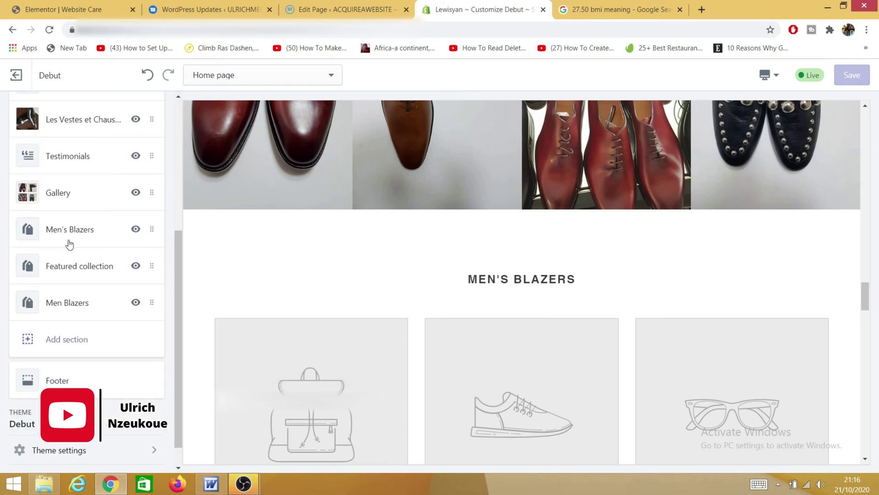
pyautogui.scroll(5, 114, 226)
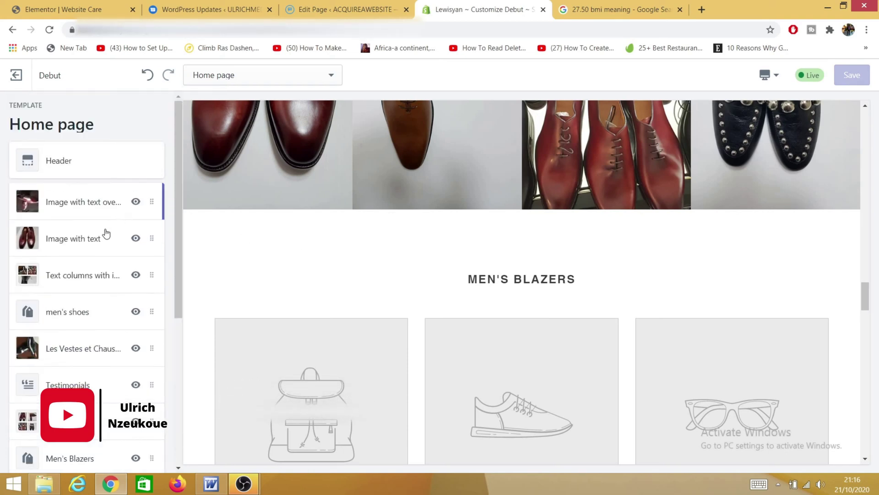
pyautogui.scroll(-4, 106, 233)
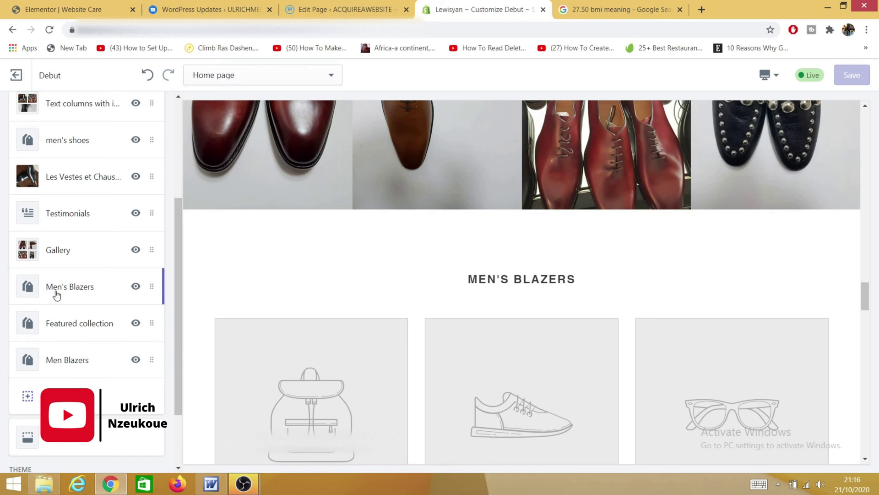
pyautogui.click(58, 293)
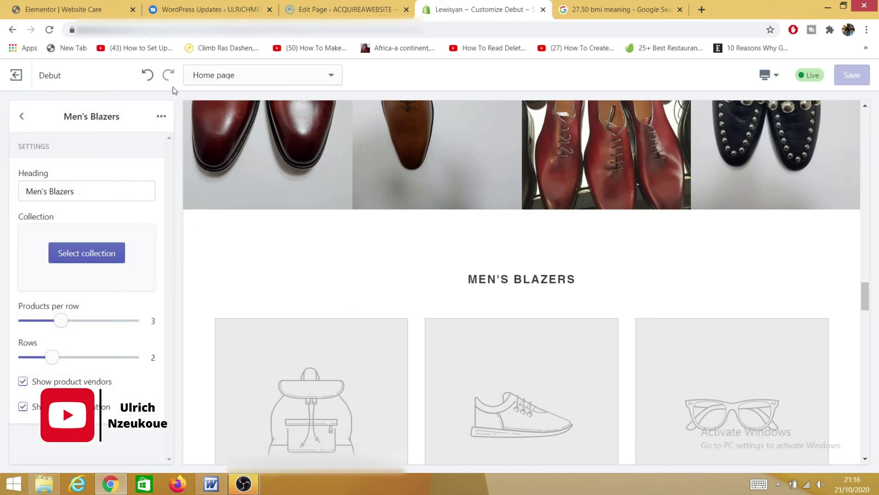
pyautogui.click(163, 116)
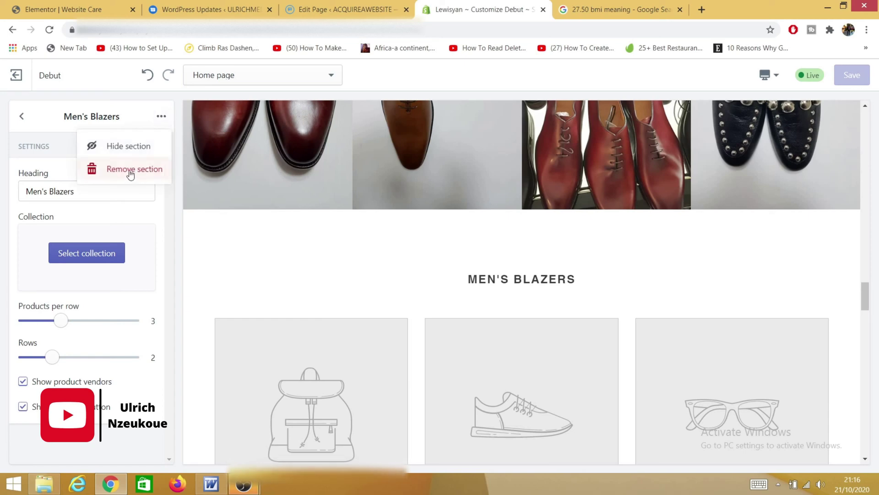
pyautogui.click(21, 116)
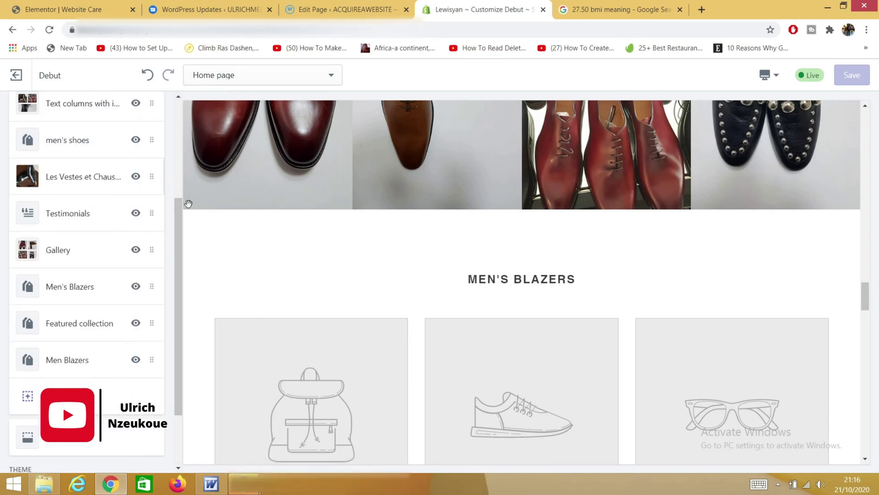
pyautogui.scroll(-8, 535, 308)
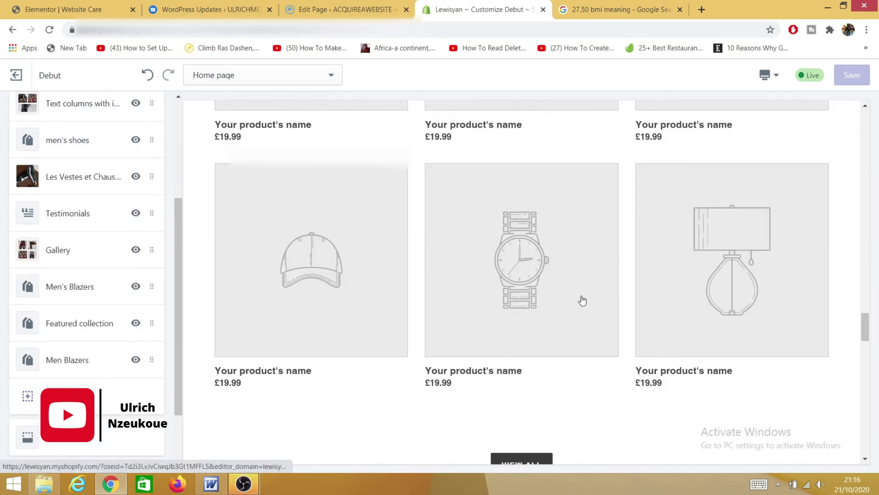